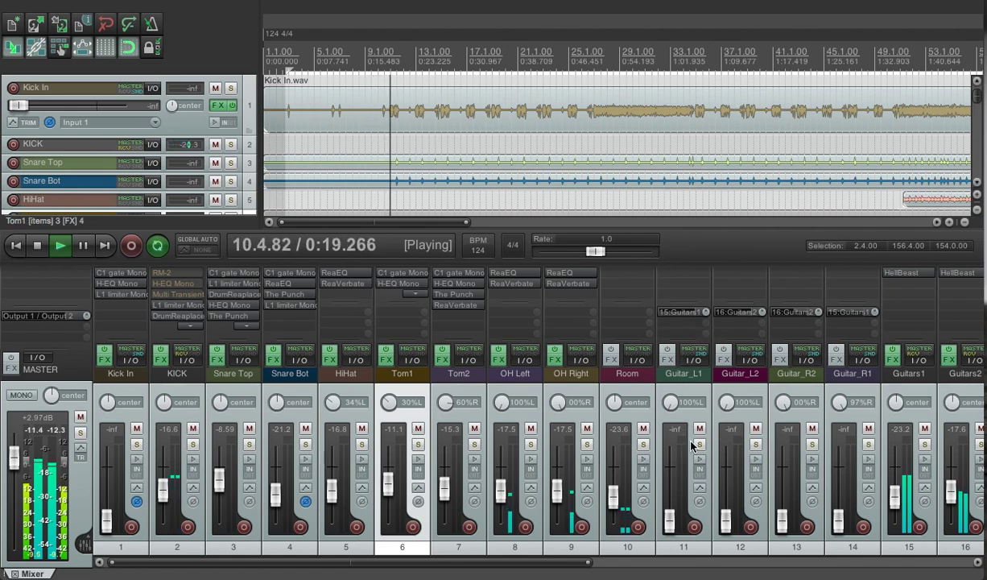
- Open the HellBeast plugin of the Guitars1 track in a floating window and close the track's FX chain window
drag(569, 566, 884, 575)
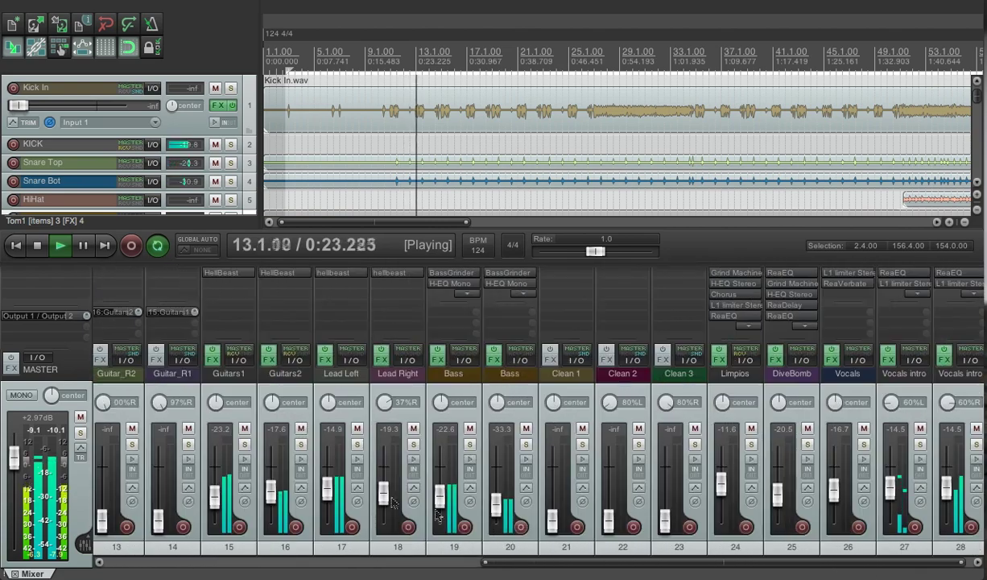
click(213, 361)
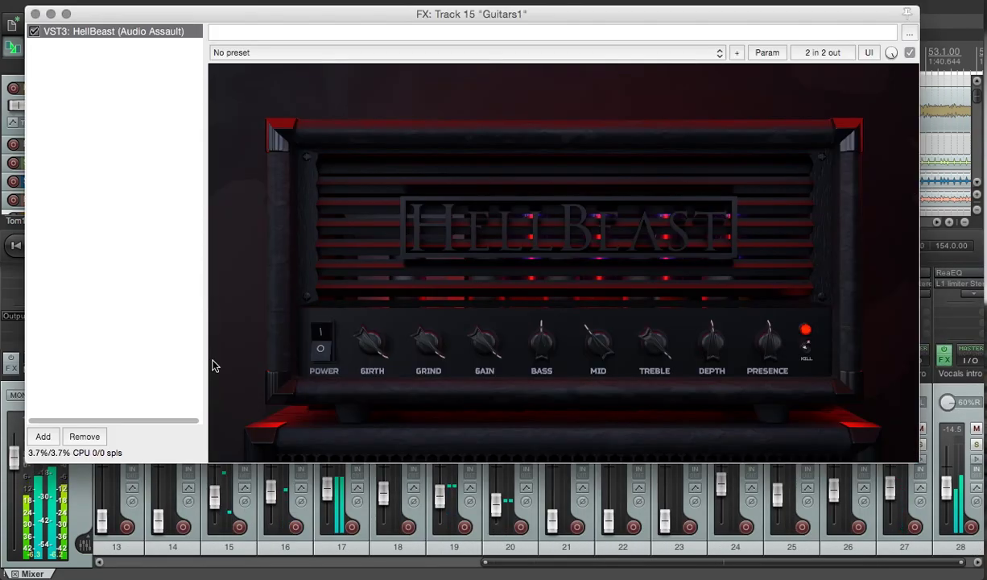
double_click(82, 35)
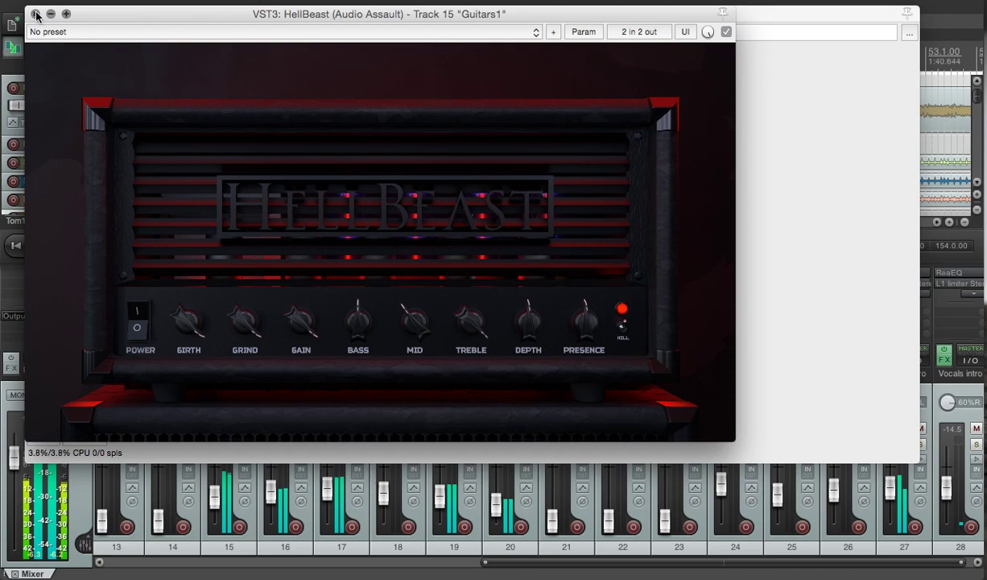
click(815, 160)
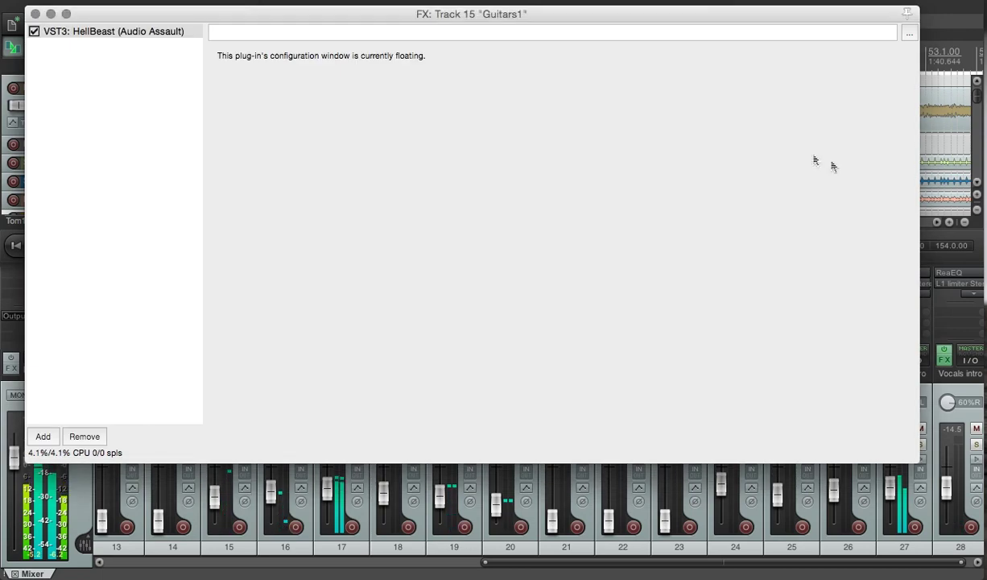
click(36, 14)
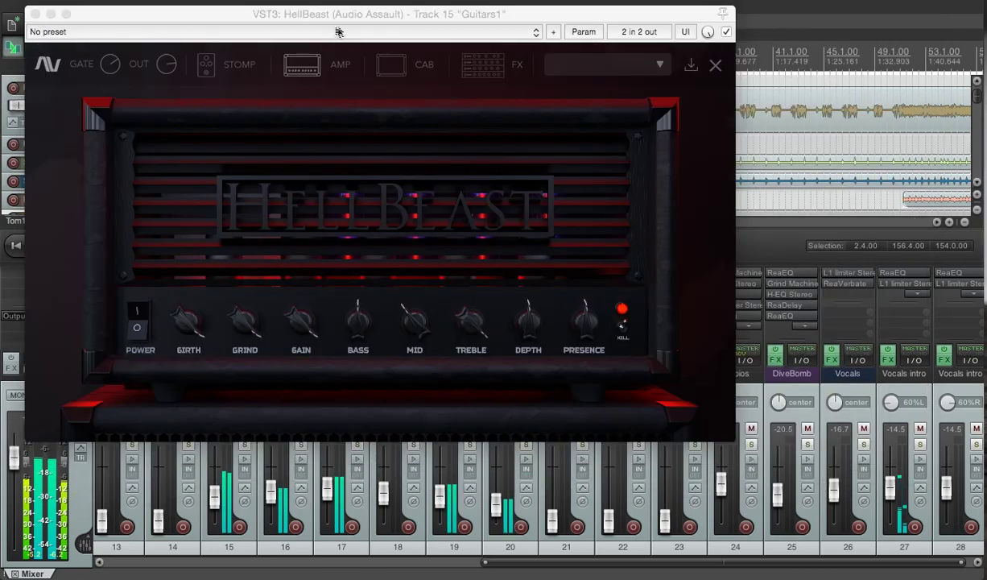
- Examine the Screamer stomp pedal, the amp page and the Cab A and Cab B cabinet lists of HellBeast on Guitars1
click(205, 66)
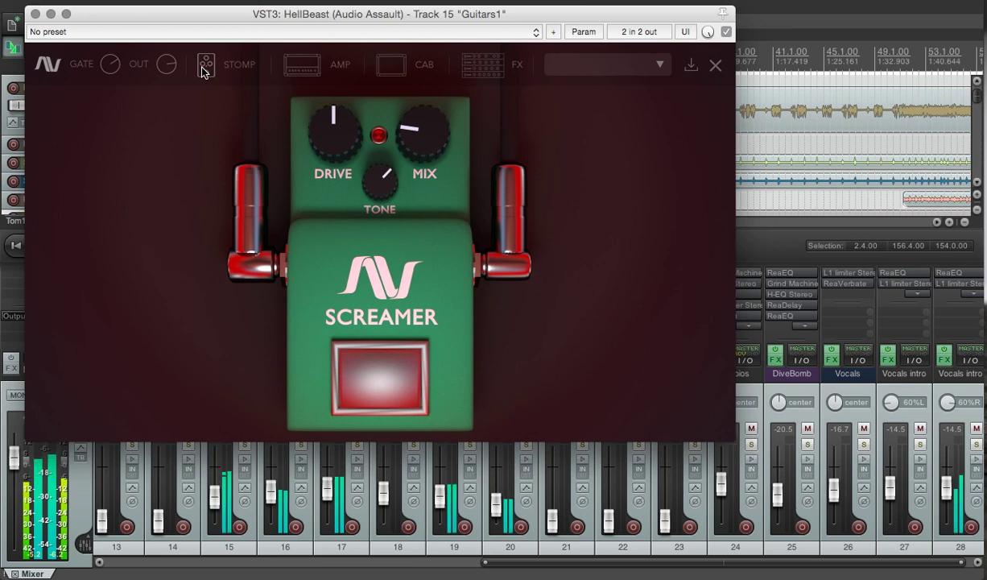
click(304, 67)
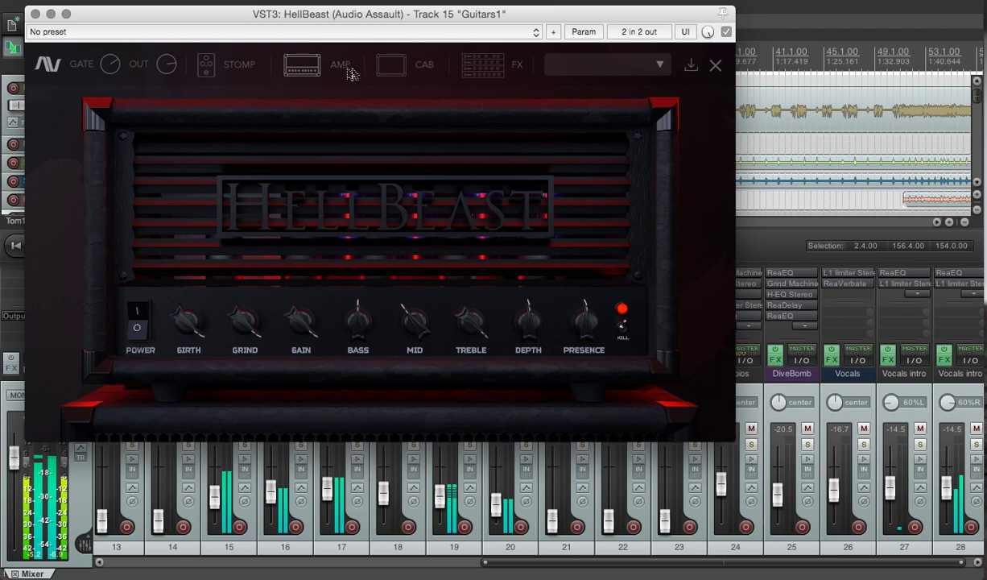
click(392, 66)
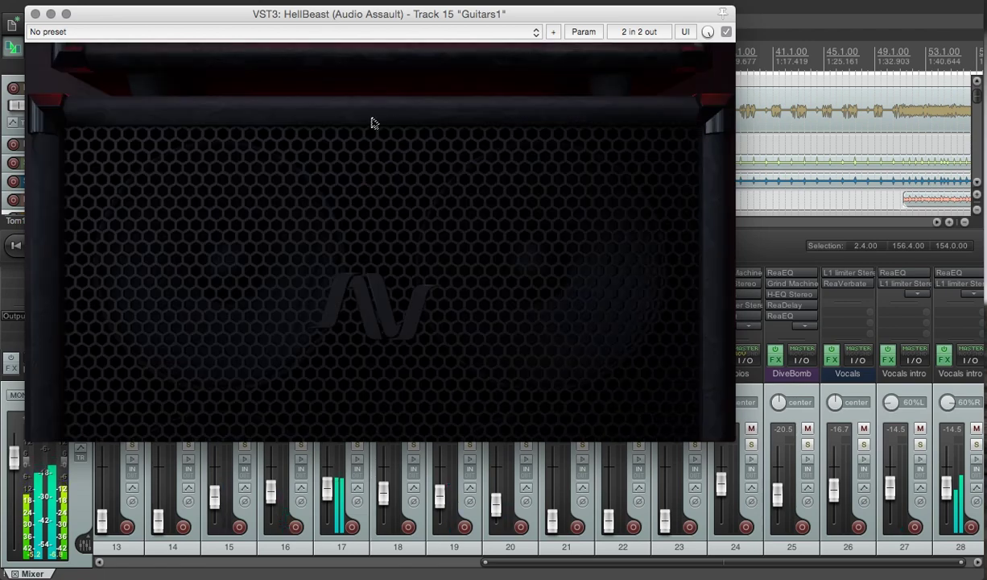
click(337, 163)
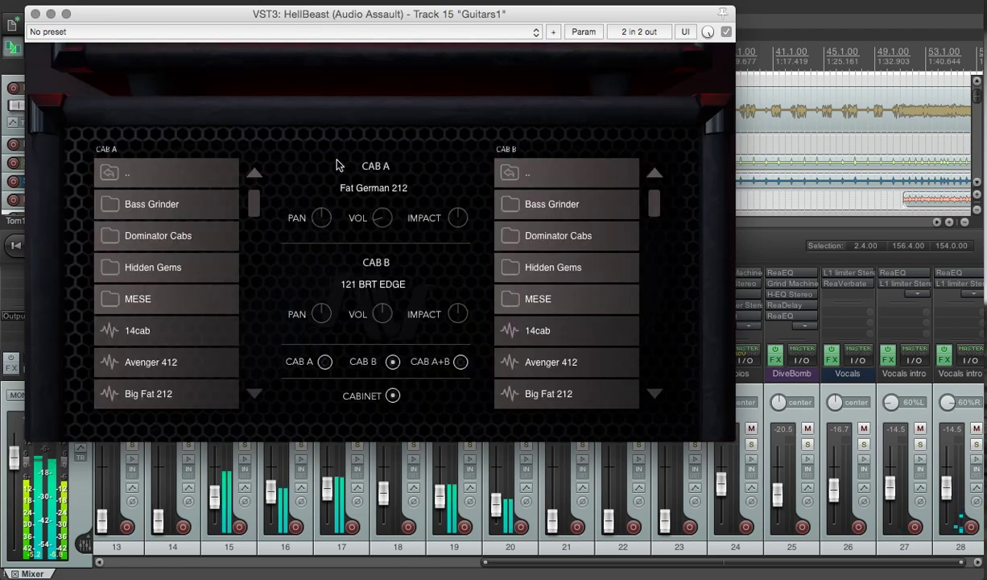
mouse_move(254, 207)
mouse_down()
mouse_move(256, 335)
mouse_move(267, 368)
mouse_move(258, 206)
mouse_up()
drag(657, 215, 654, 259)
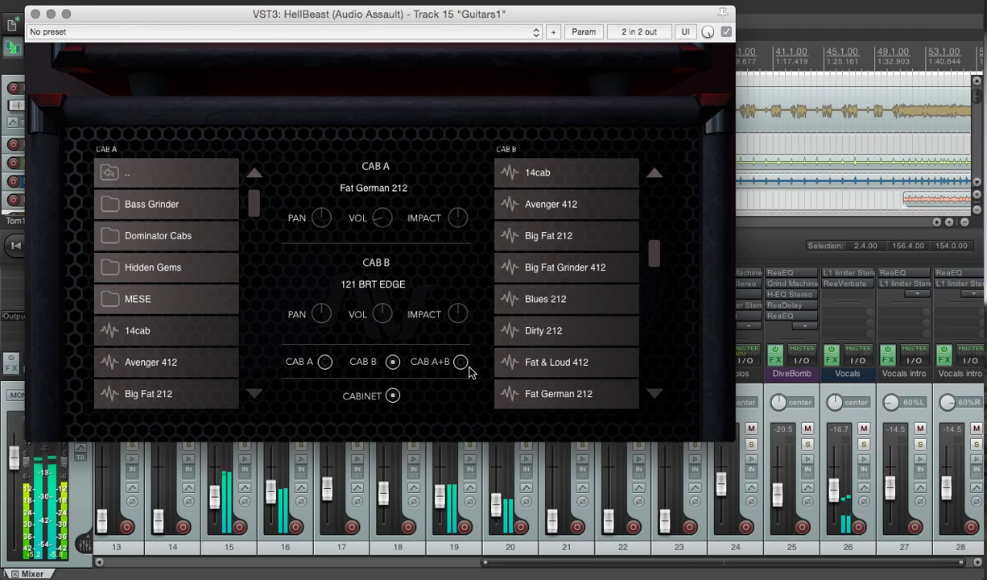
mouse_move(698, 47)
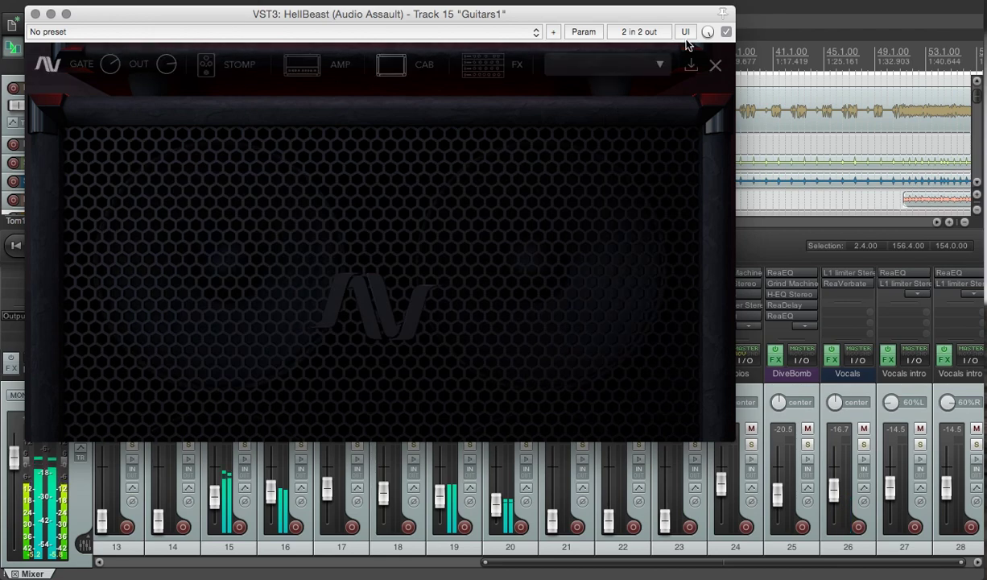
- Review the effects rack, stomp pedal and amp pages of HellBeast on Guitars1, and close the plugin window
click(466, 63)
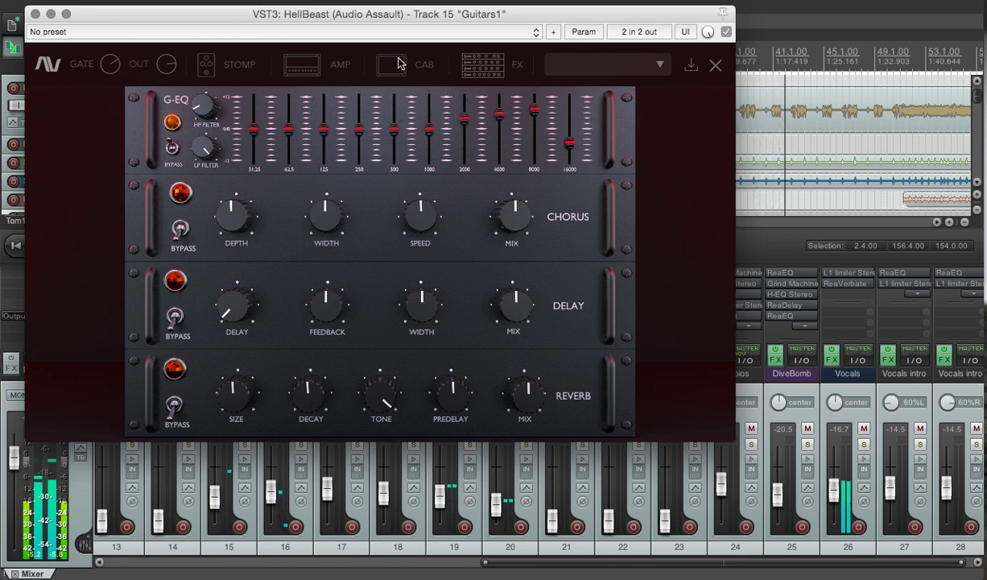
click(206, 63)
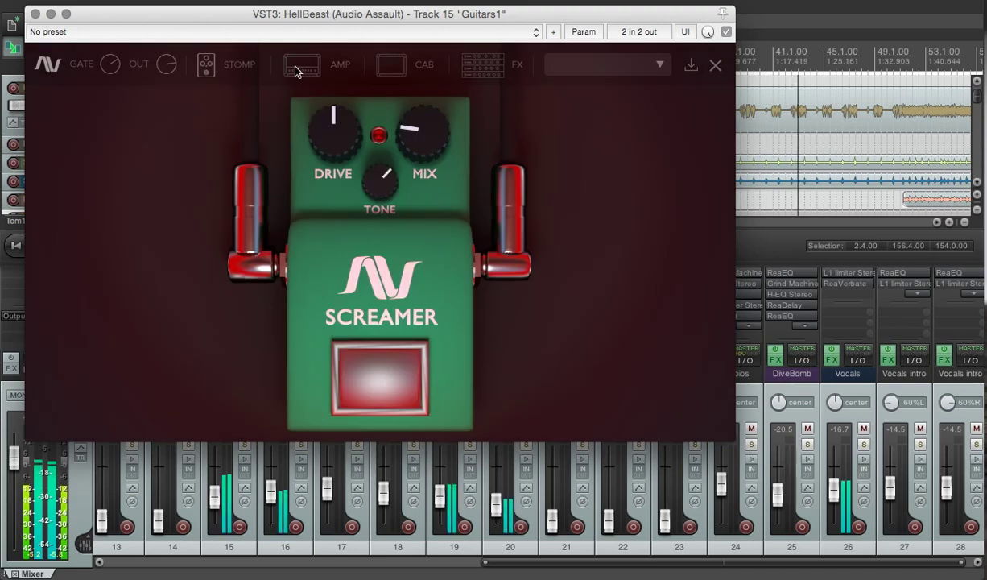
click(295, 71)
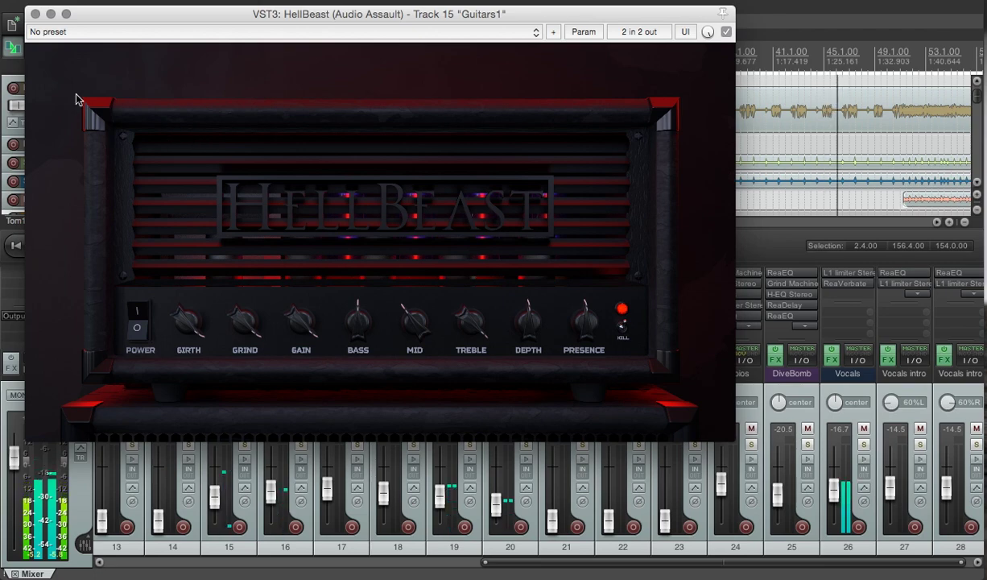
click(32, 14)
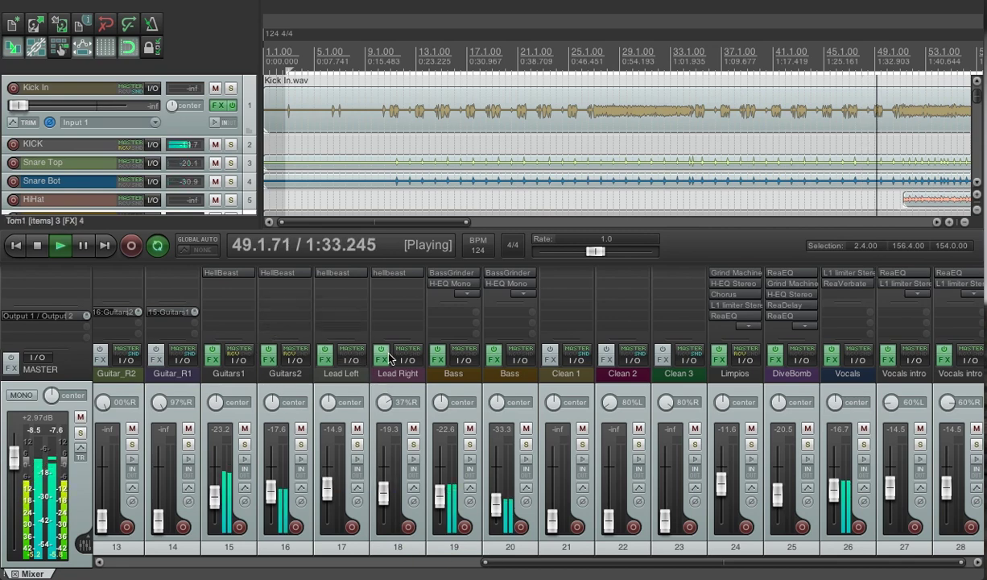
- Check the BassGrinder plugin on the first Bass track and bring the drum channels into view in the mixer
click(452, 274)
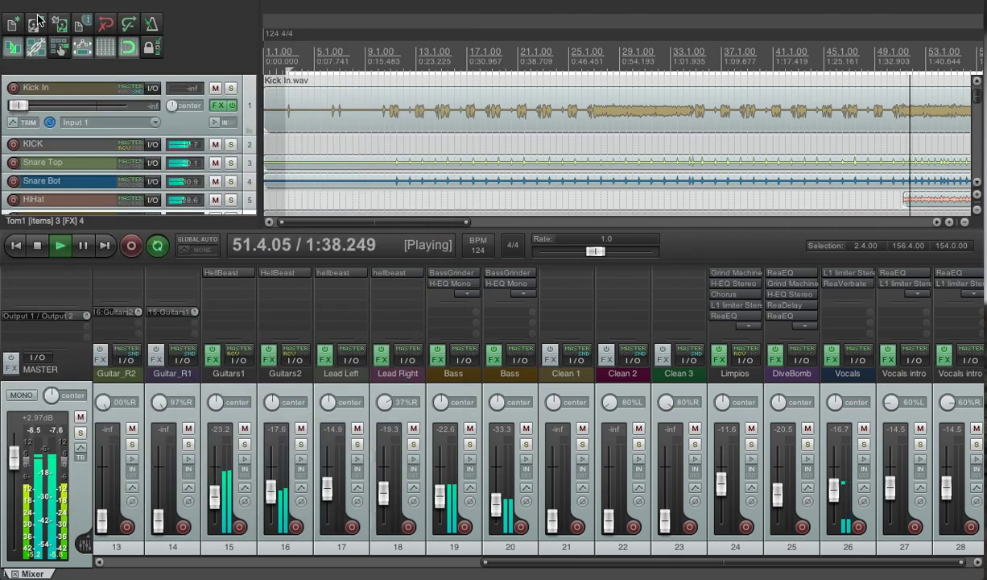
click(34, 14)
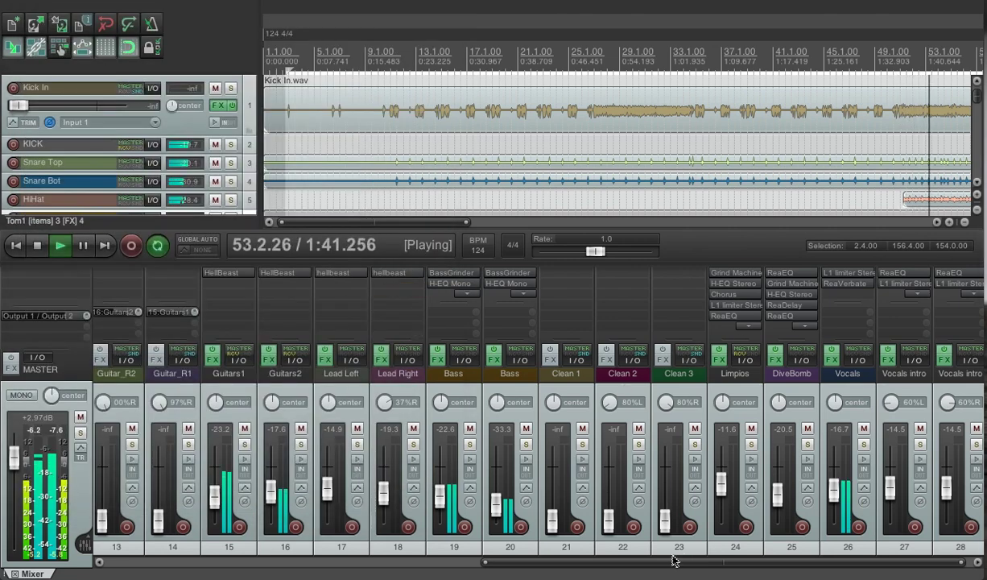
drag(652, 563, 131, 539)
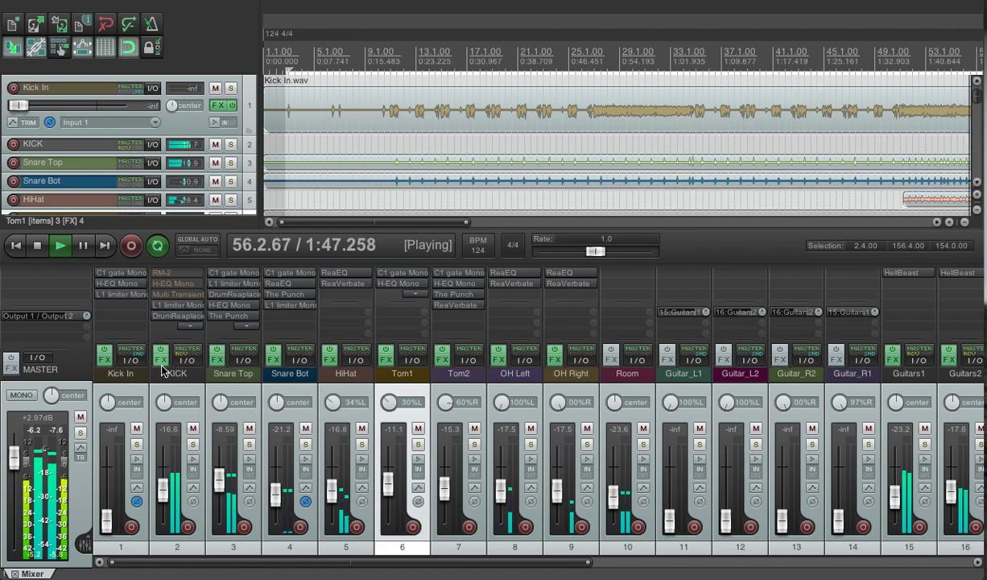
- Open the hellbeast plugin of the Lead Left track and examine its delay and reverb settings in the effects rack
drag(312, 568, 660, 576)
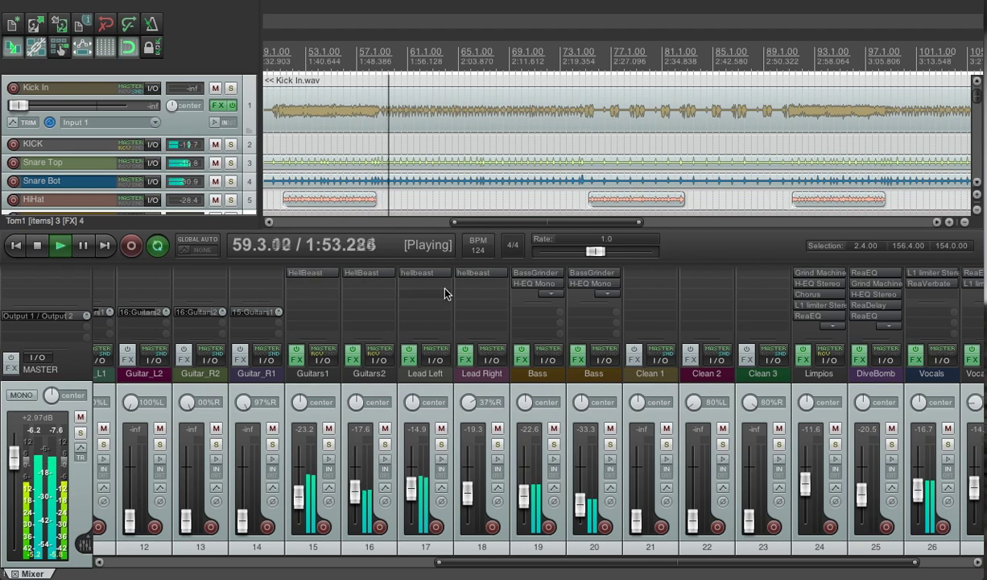
click(412, 273)
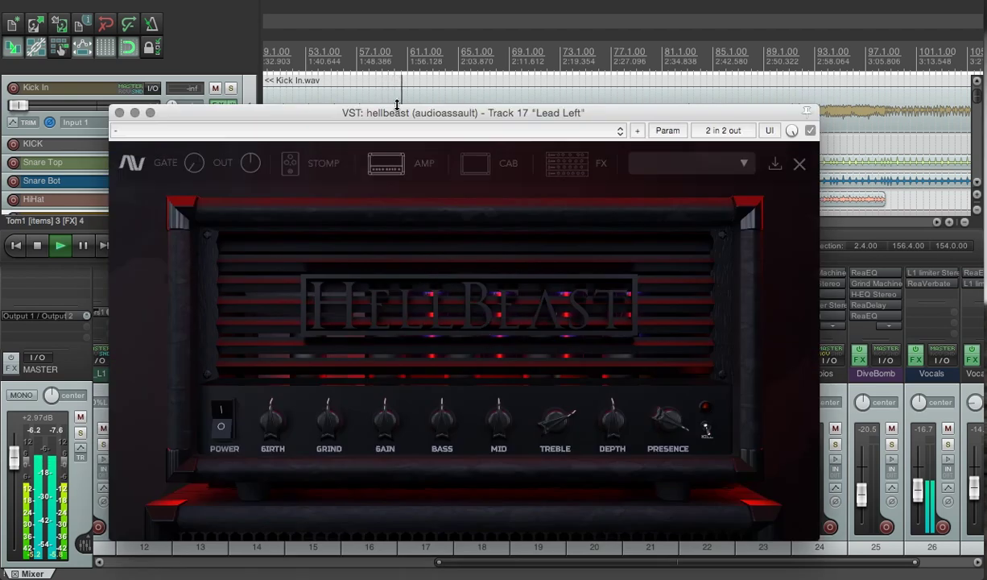
drag(380, 121, 272, 25)
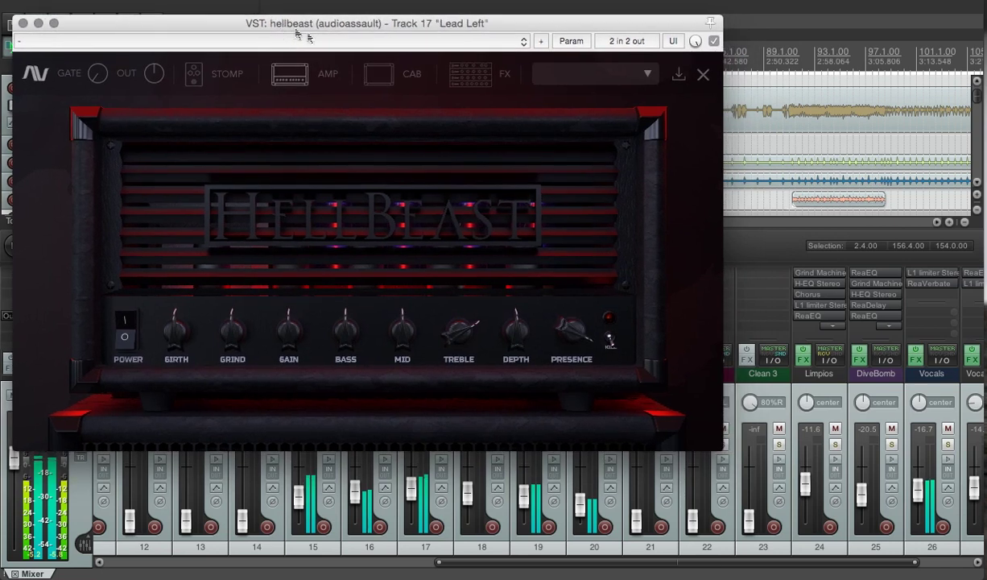
mouse_move(387, 77)
click(475, 75)
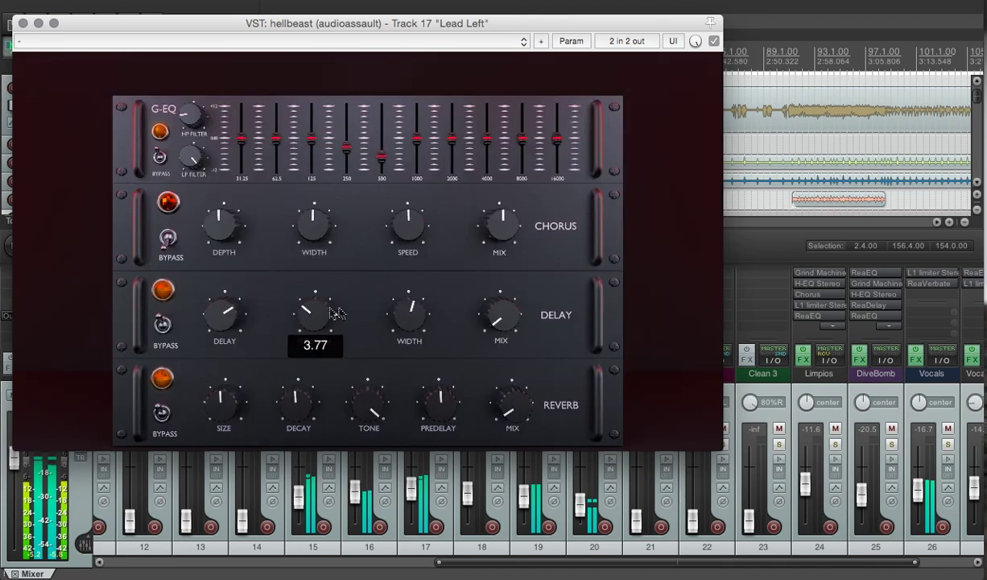
mouse_move(494, 318)
mouse_move(515, 404)
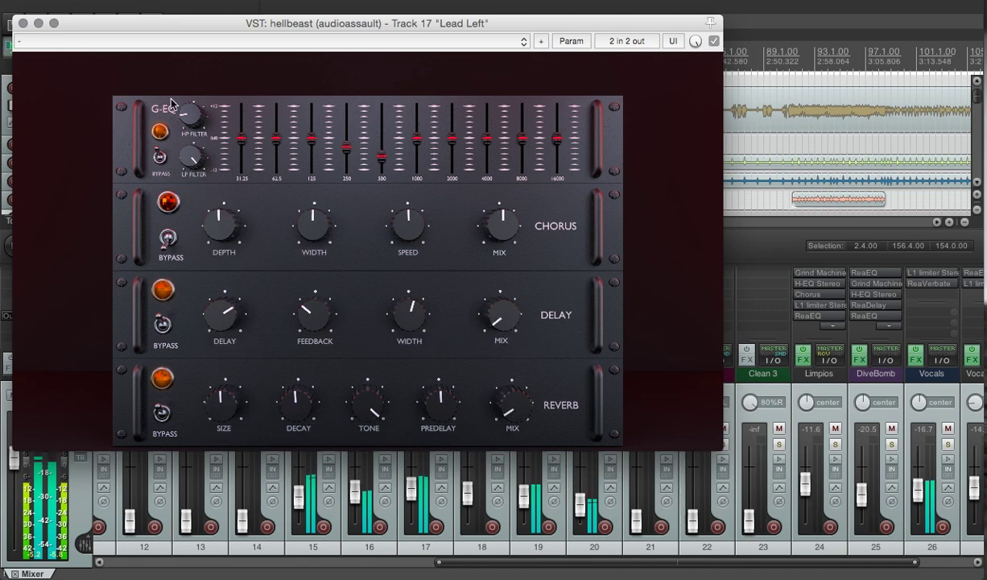
- Move the Lead Left hellbeast window over the arrangement, view its amp page and close the plugin
drag(133, 26, 269, 30)
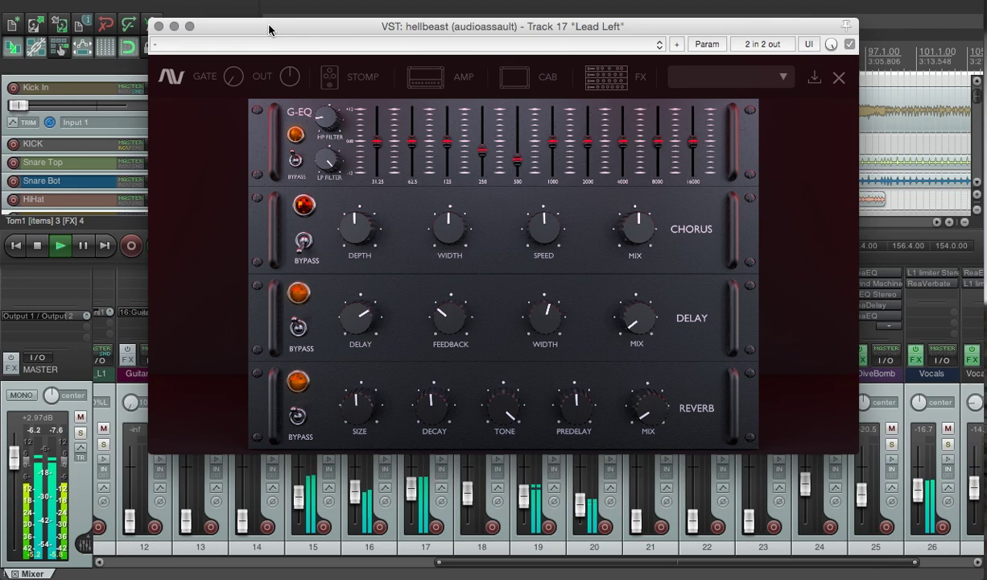
drag(269, 29, 256, 0)
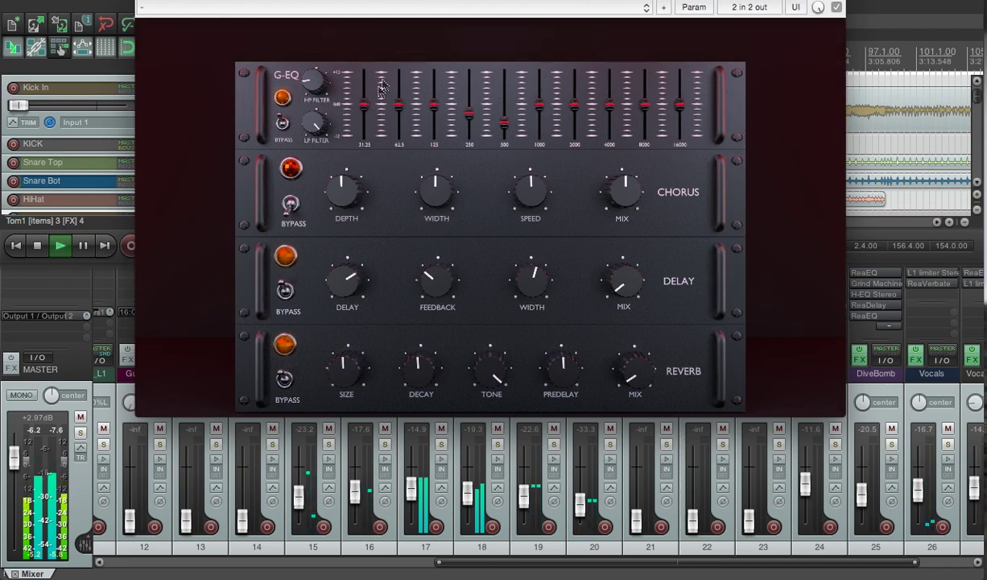
click(409, 40)
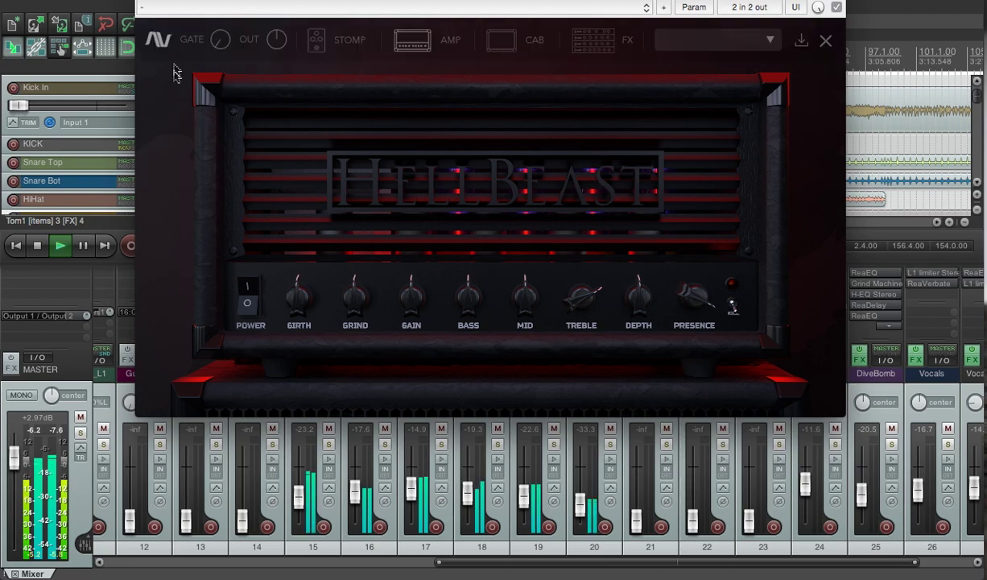
click(145, 3)
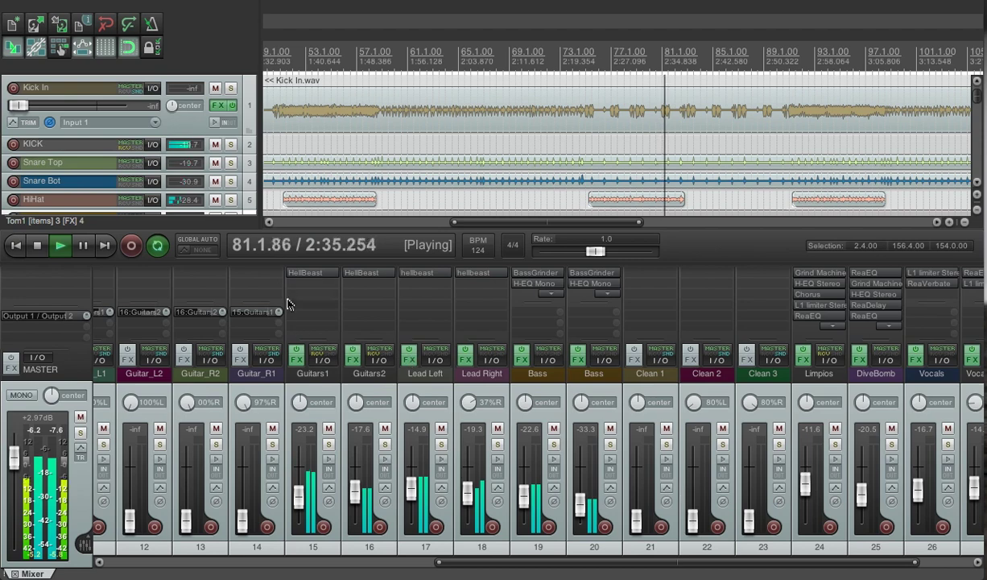
- Reopen the HellBeast plugin of the Guitars1 track and place it above the channel faders with the drum channels in view
click(305, 276)
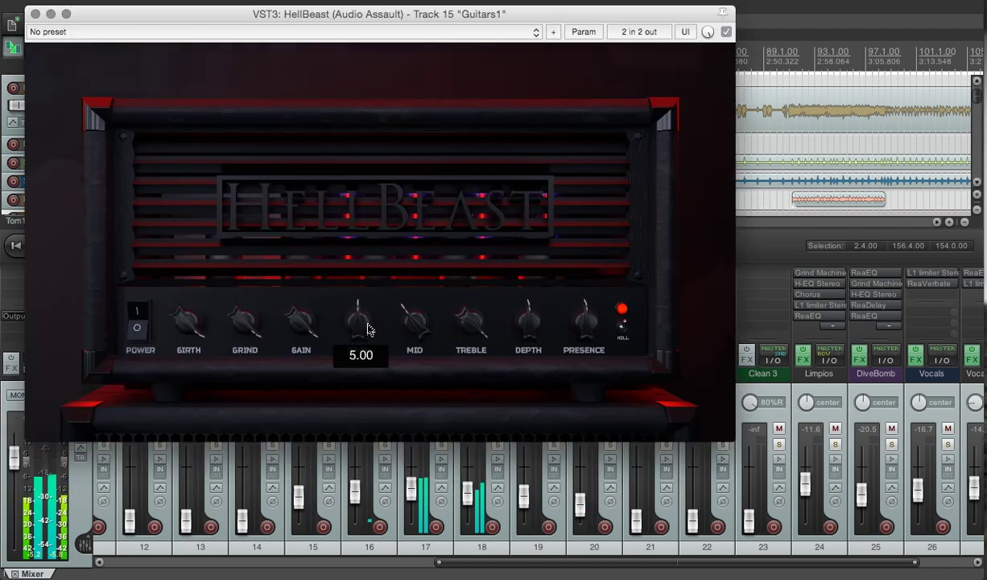
drag(238, 21, 334, 0)
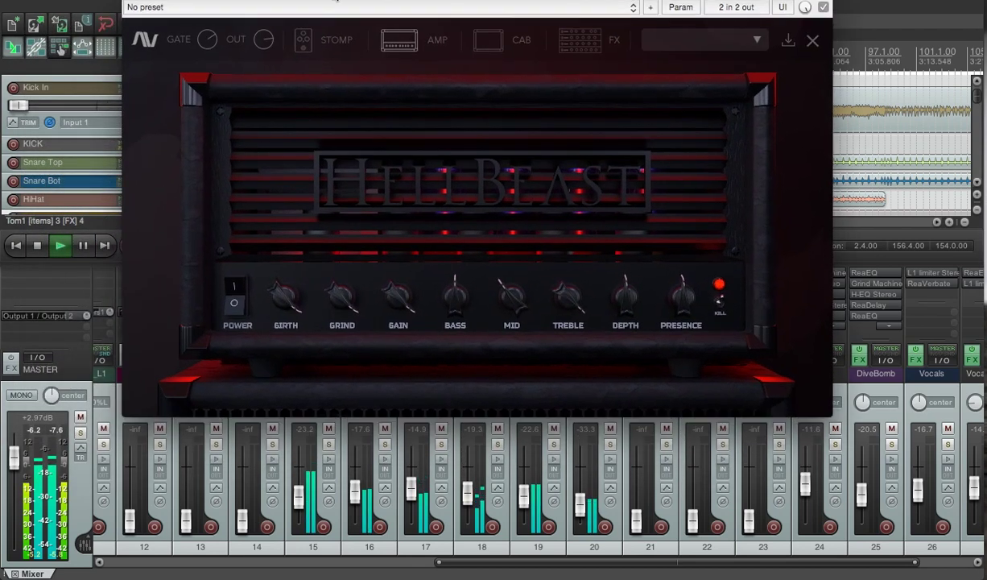
drag(499, 569, 120, 562)
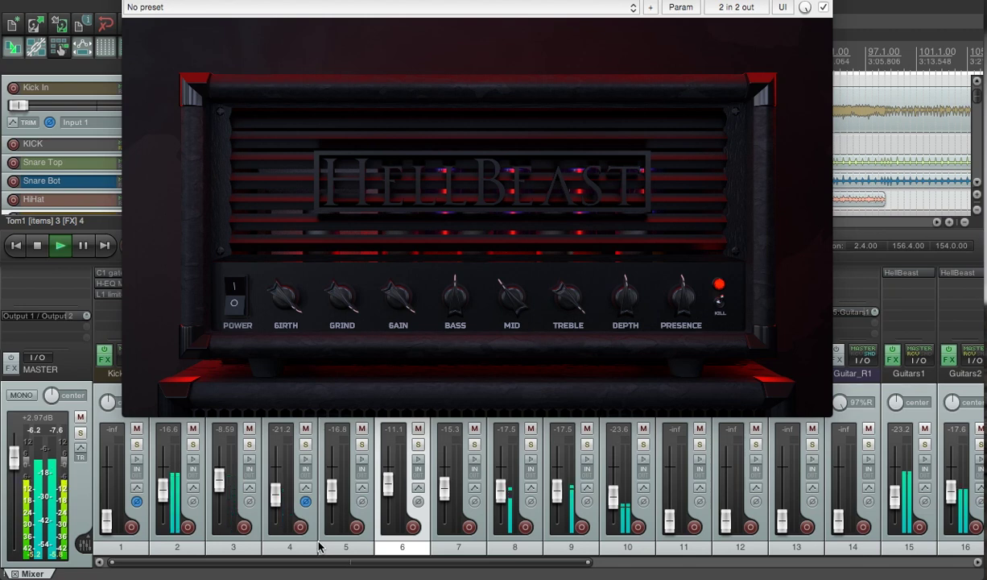
mouse_move(365, 38)
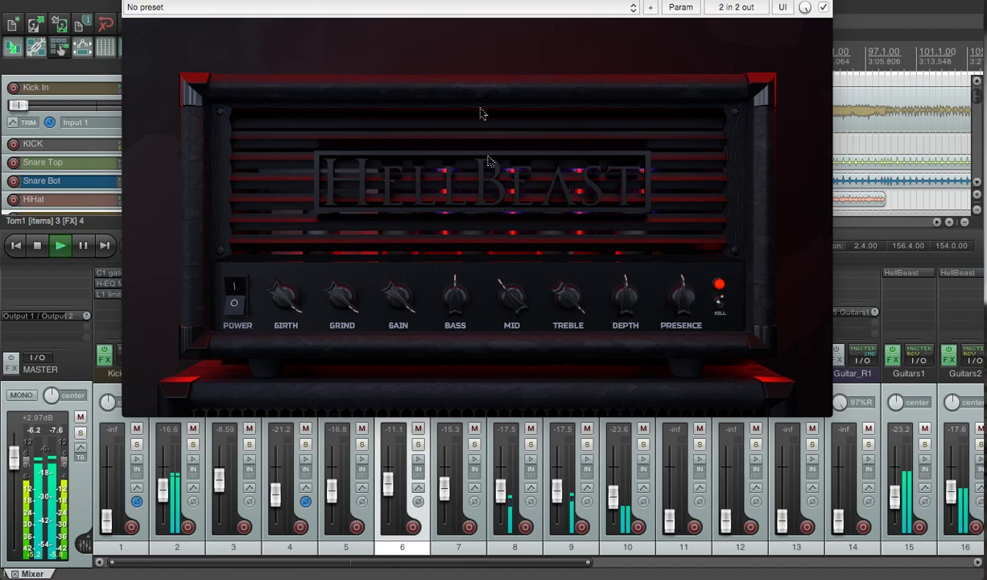
mouse_move(481, 114)
- Move the HellBeast window aside to view the drum tracks' plugin lists, and bring it back over the middle of the mixer
drag(498, 2, 621, 2)
mouse_move(667, 318)
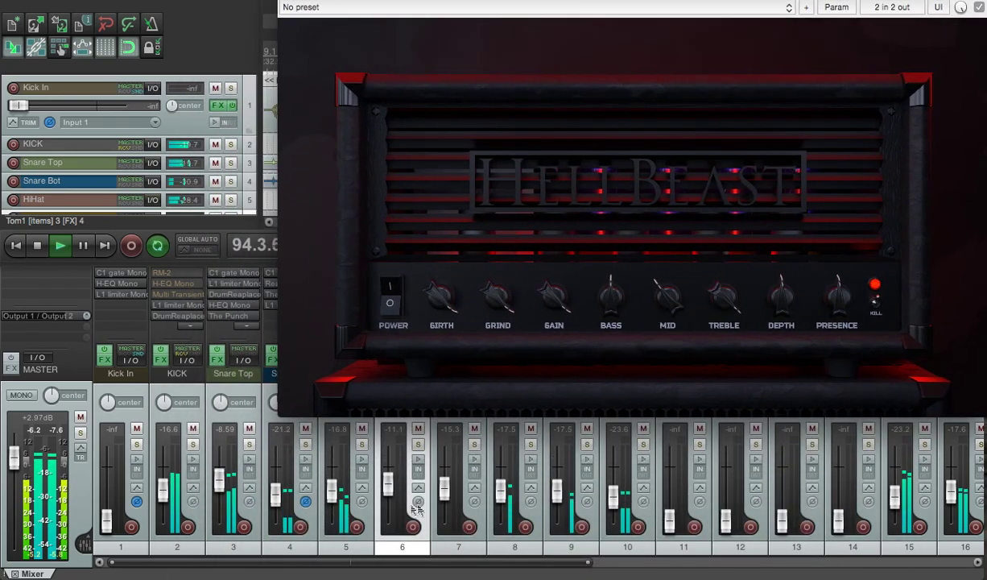
drag(308, 566, 192, 535)
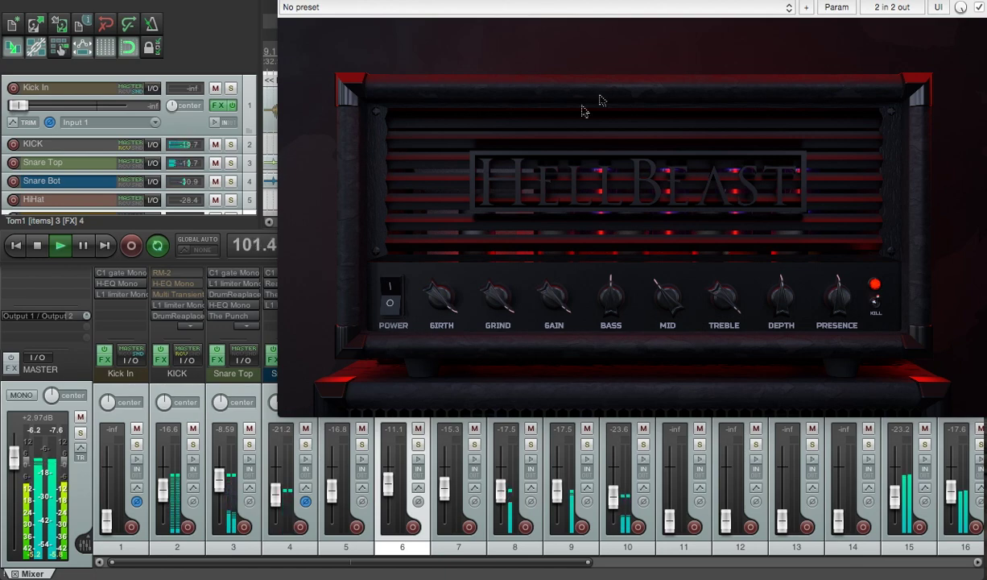
mouse_move(585, 19)
drag(571, 2, 477, 2)
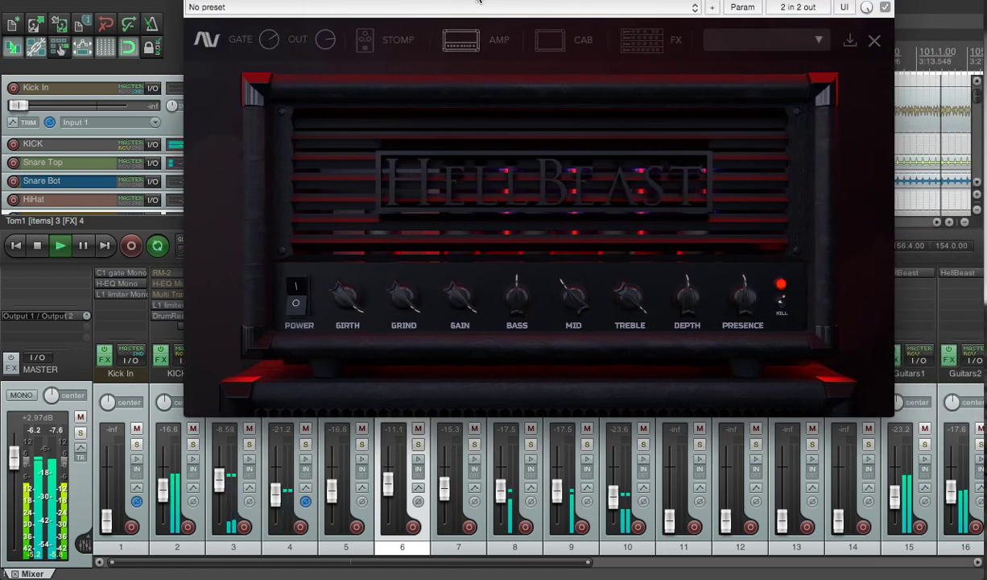
drag(477, 2, 432, 1)
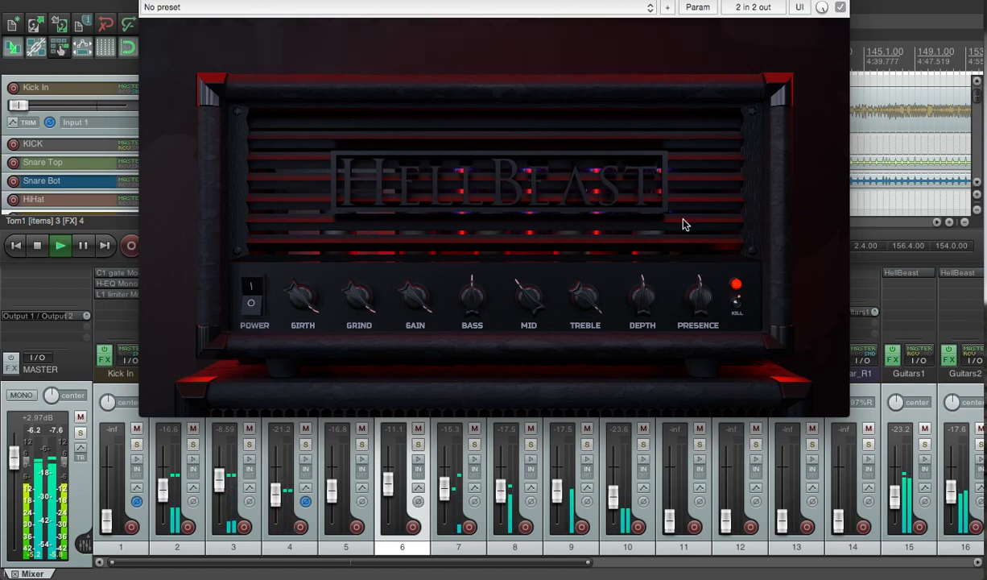
- Move the HellBeast window aside and view the Guitars1, Guitars2 and Lead Left channels in the mixer during playback
mouse_move(551, 562)
mouse_down()
mouse_move(582, 561)
mouse_move(569, 562)
mouse_up()
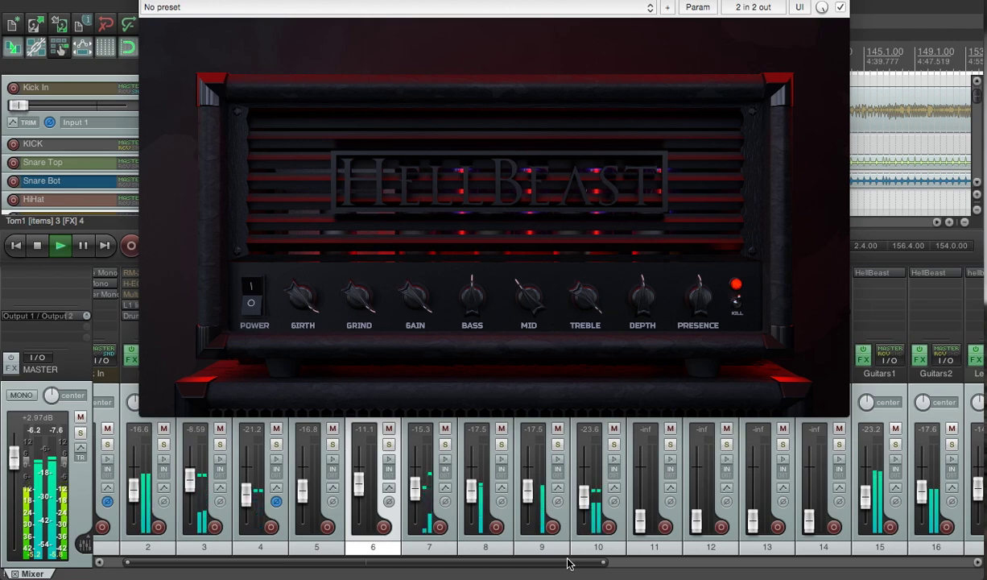
drag(568, 562, 595, 562)
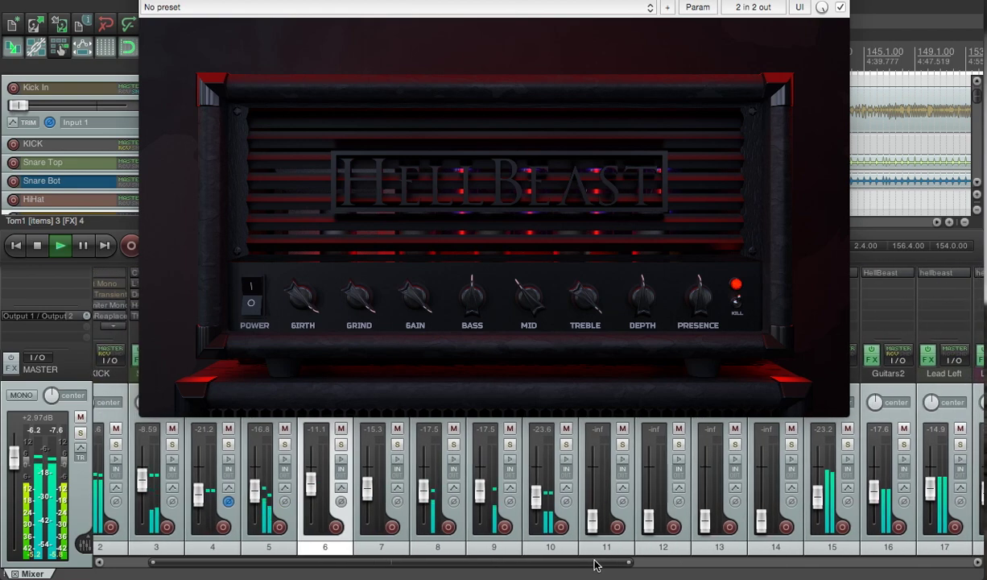
mouse_move(468, 78)
drag(478, 0, 329, 0)
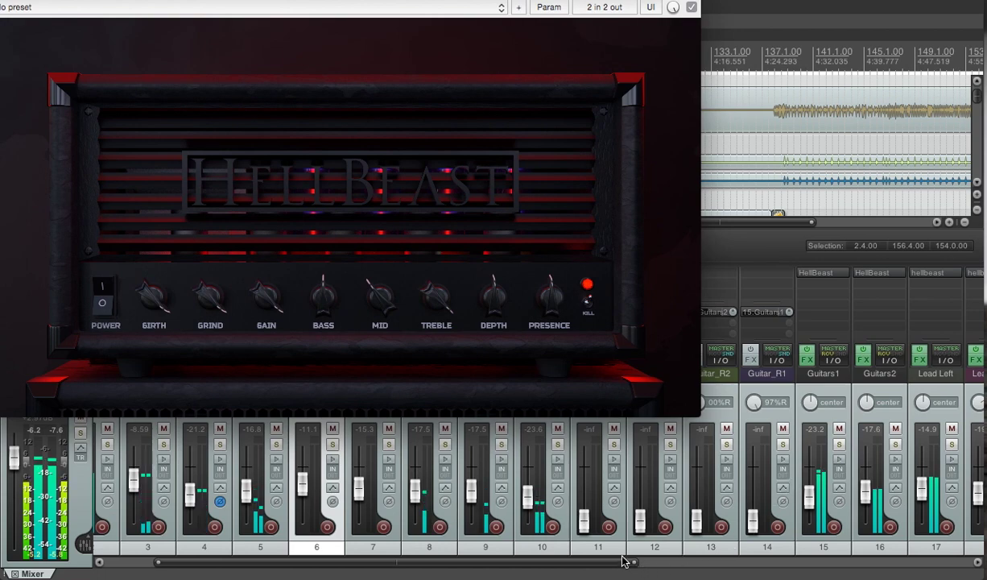
drag(617, 561, 602, 564)
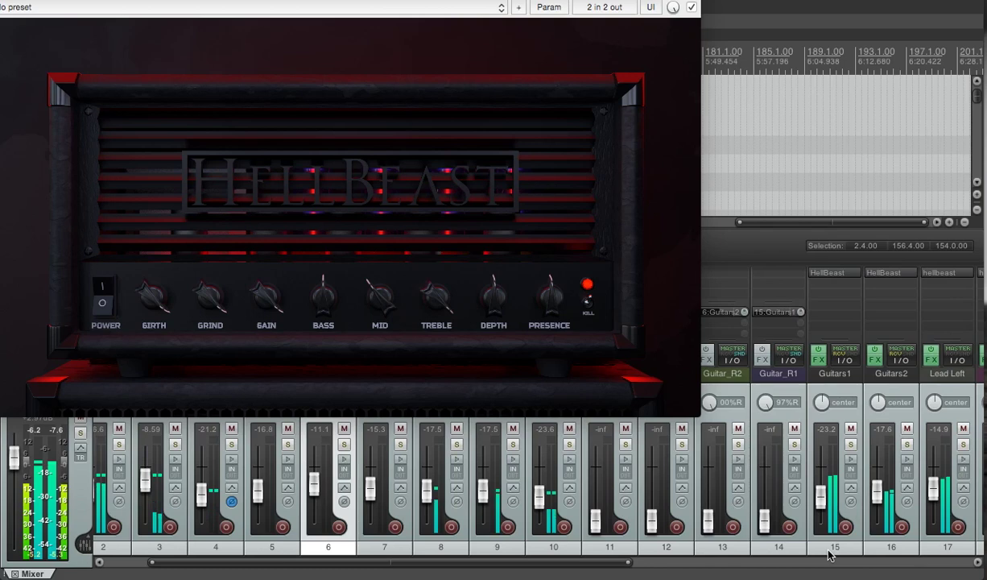
- Bypass the effects chain of the Limpios track and enable it again
scroll(830, 554, right, 4)
click(883, 351)
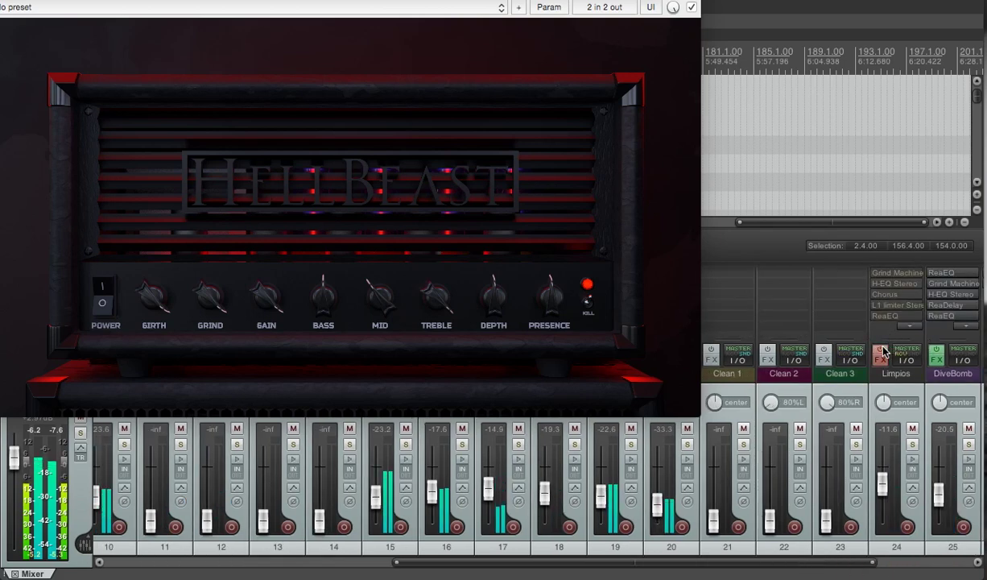
click(883, 351)
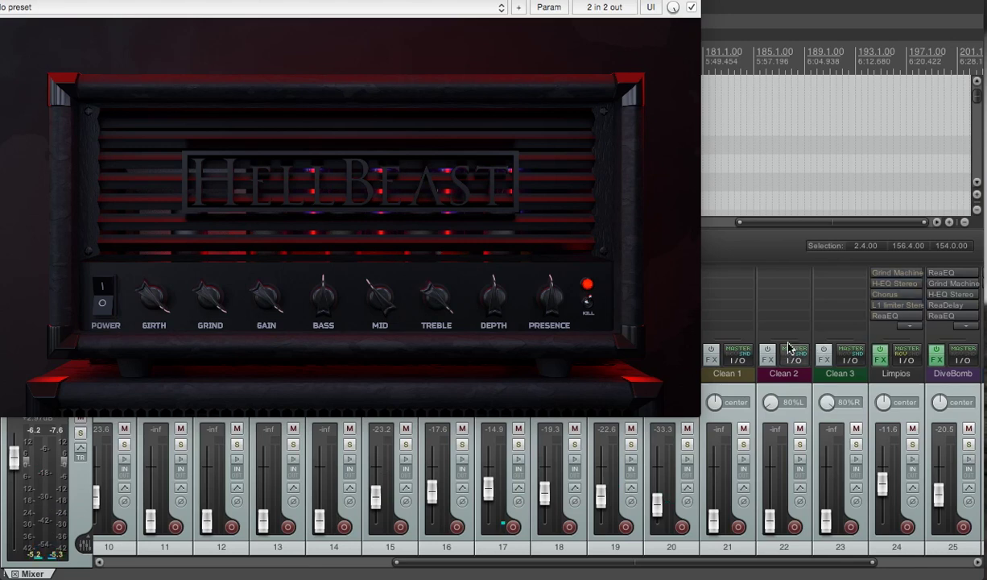
- Close the HellBeast plugin window and stop the playback of the mix
key(space)
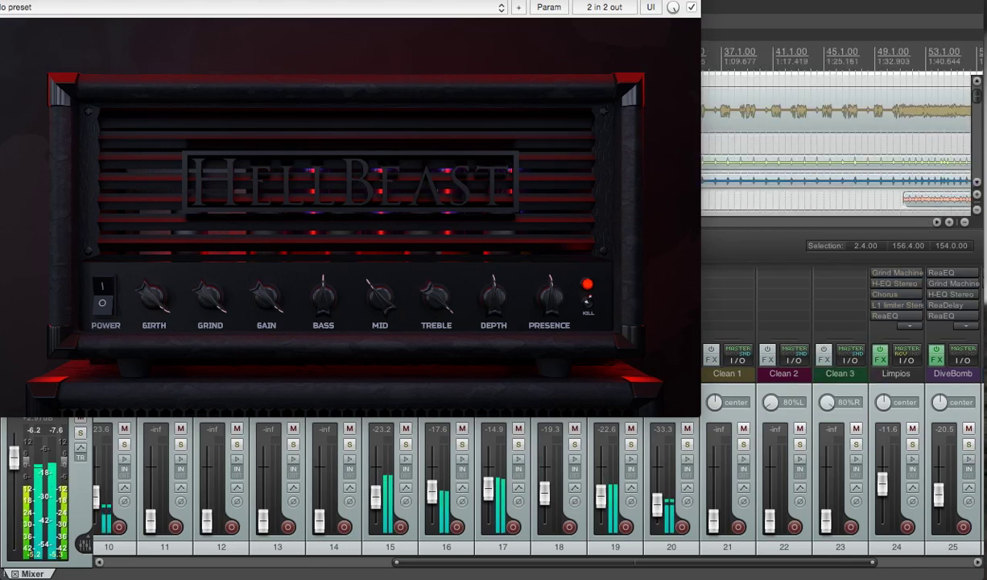
mouse_move(685, 153)
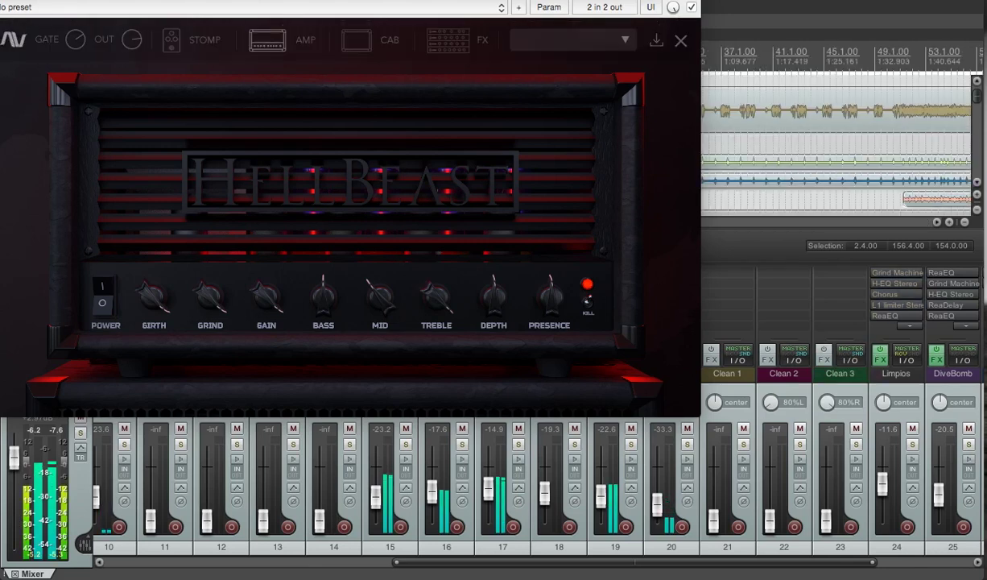
drag(88, 2, 171, 5)
click(83, 3)
key(space)
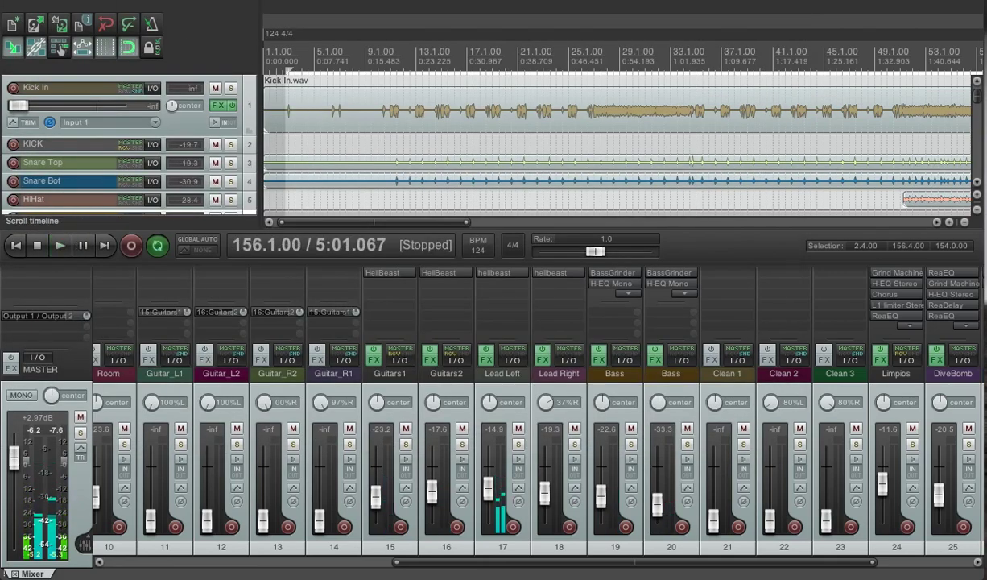